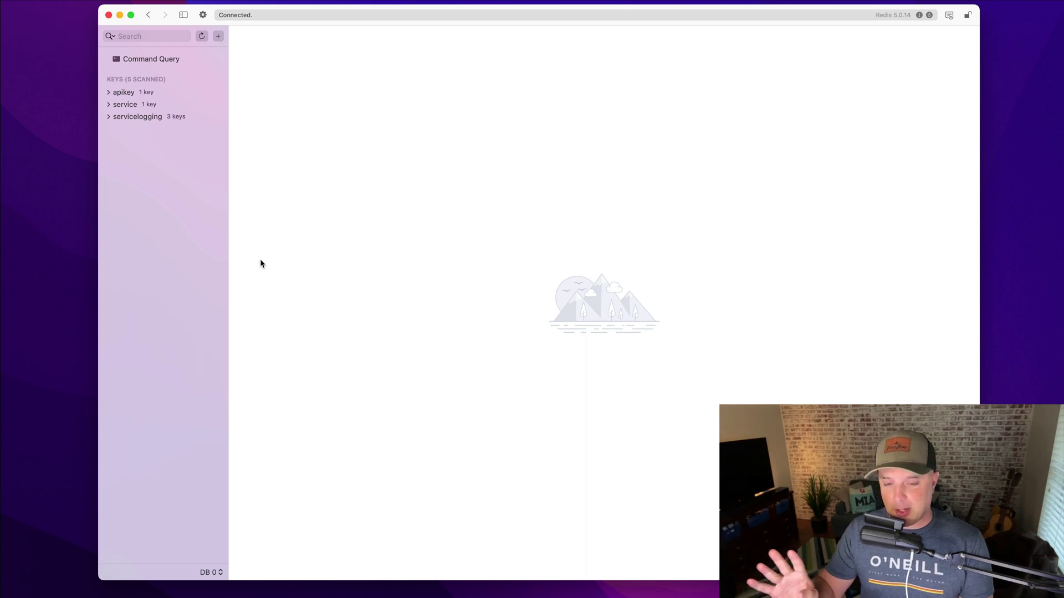
Open the hash key in the apikey group and check the Key Browser preferences for name separator and fold level.
click(124, 93)
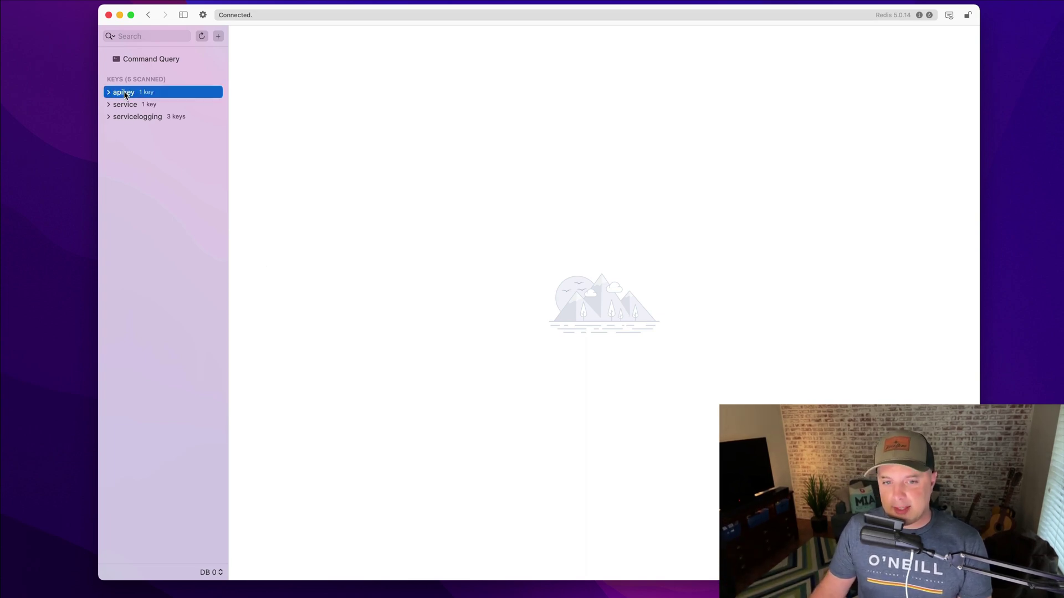
click(158, 106)
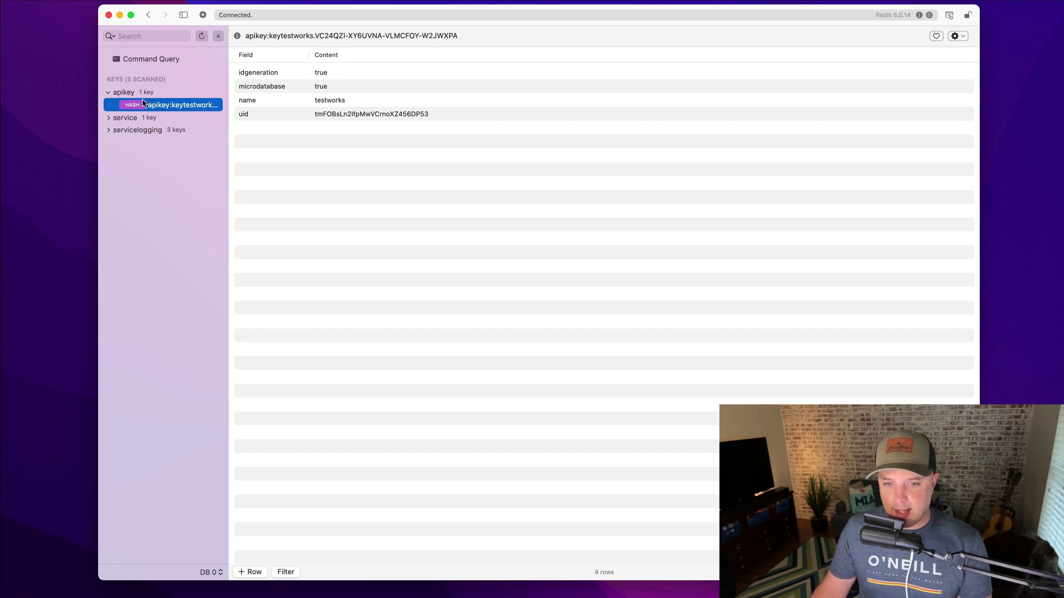
key(super+comma)
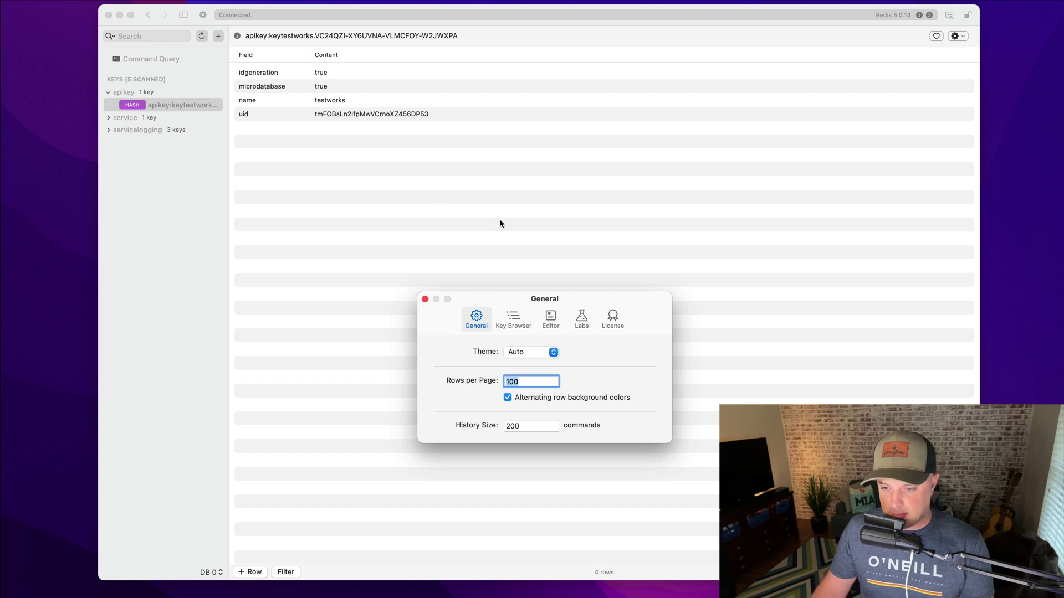
click(513, 318)
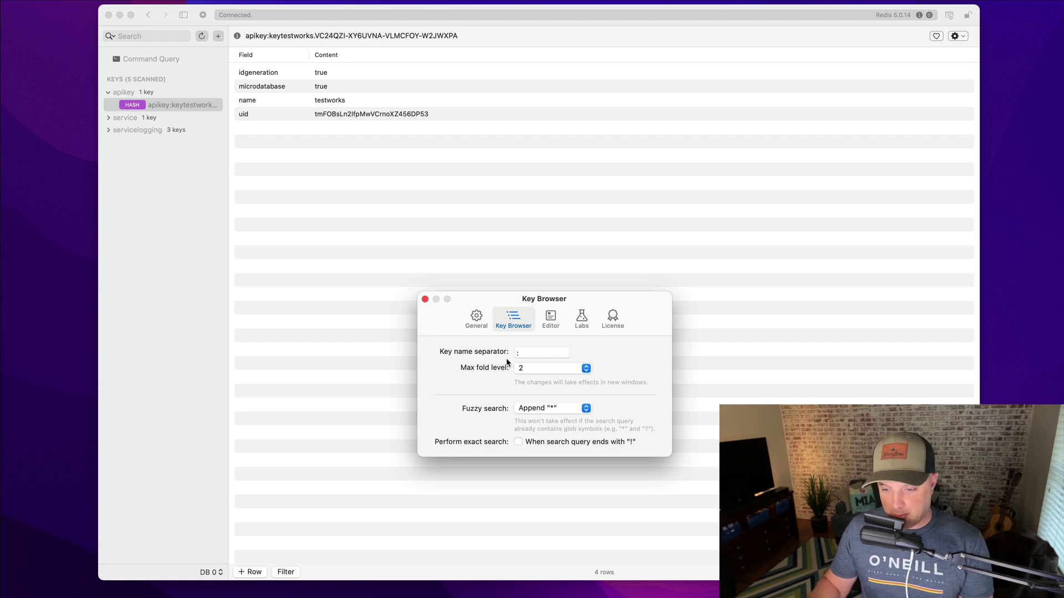
click(425, 300)
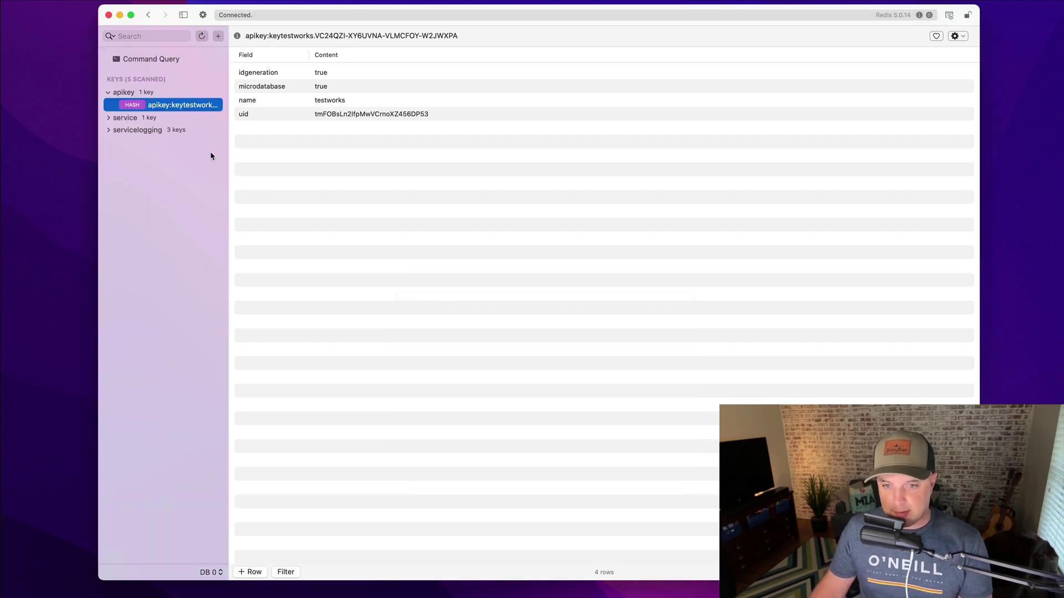
Expand the service and servicelogging groups with their microdatabase and apikey subgroups, and view the service microdatabase hash.
click(109, 118)
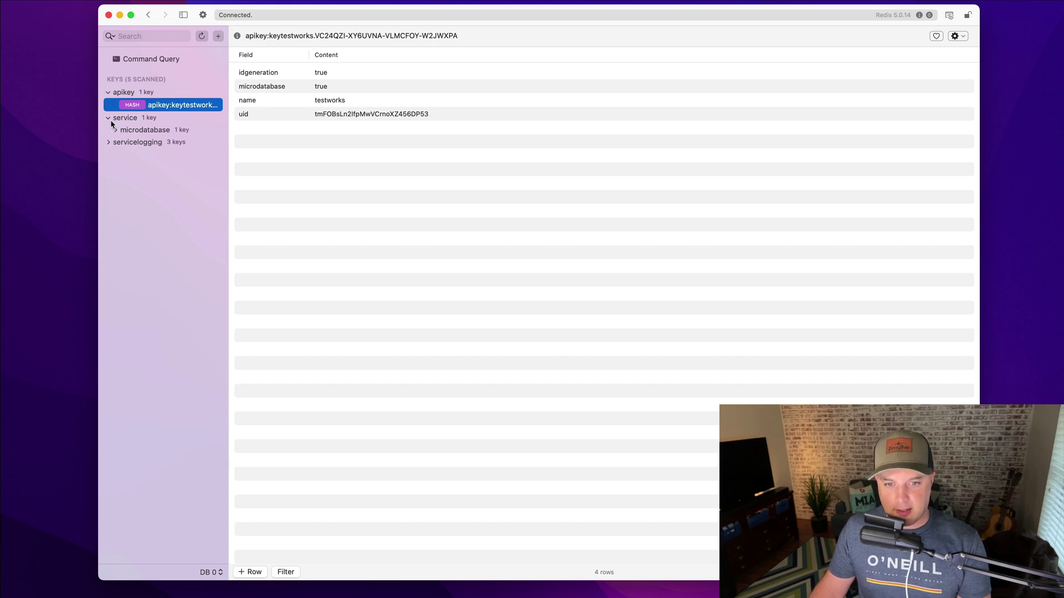
click(119, 131)
click(108, 155)
click(115, 167)
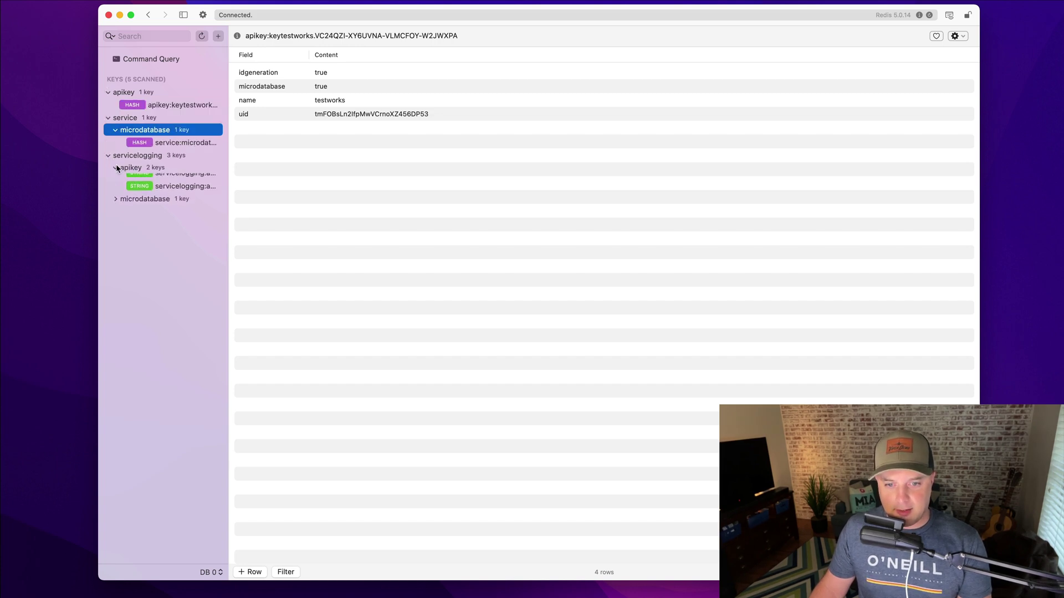
click(150, 143)
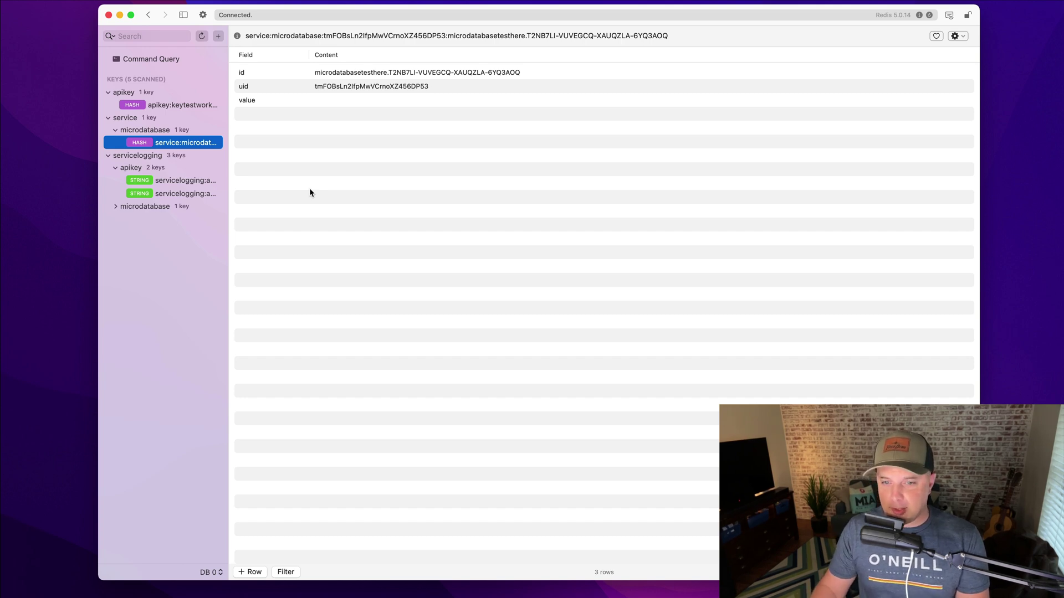
View the first string log under servicelogging's apikey subgroup and inspect its expiration setting.
click(174, 181)
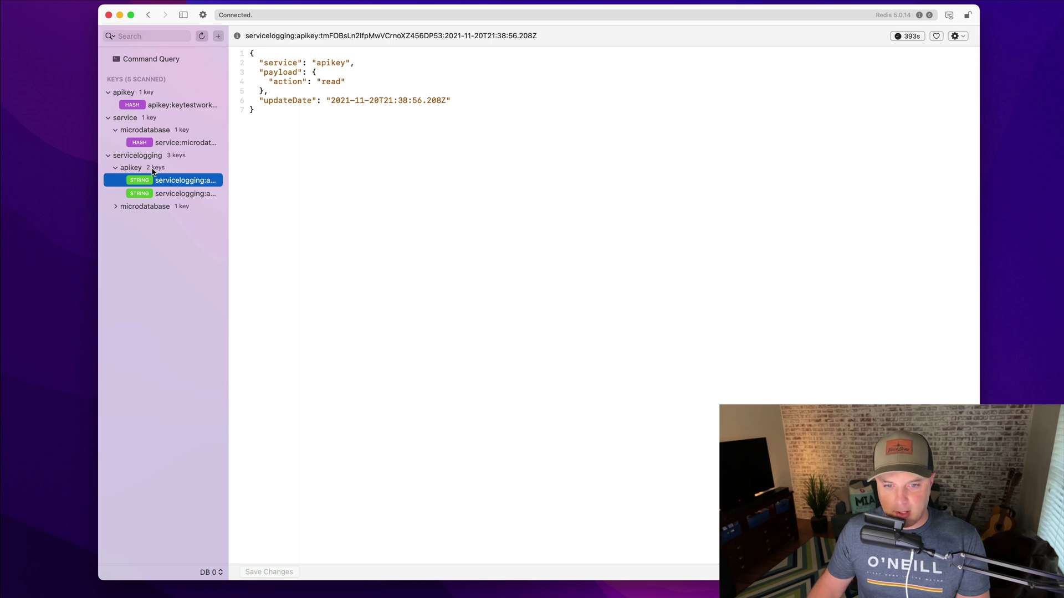
click(911, 37)
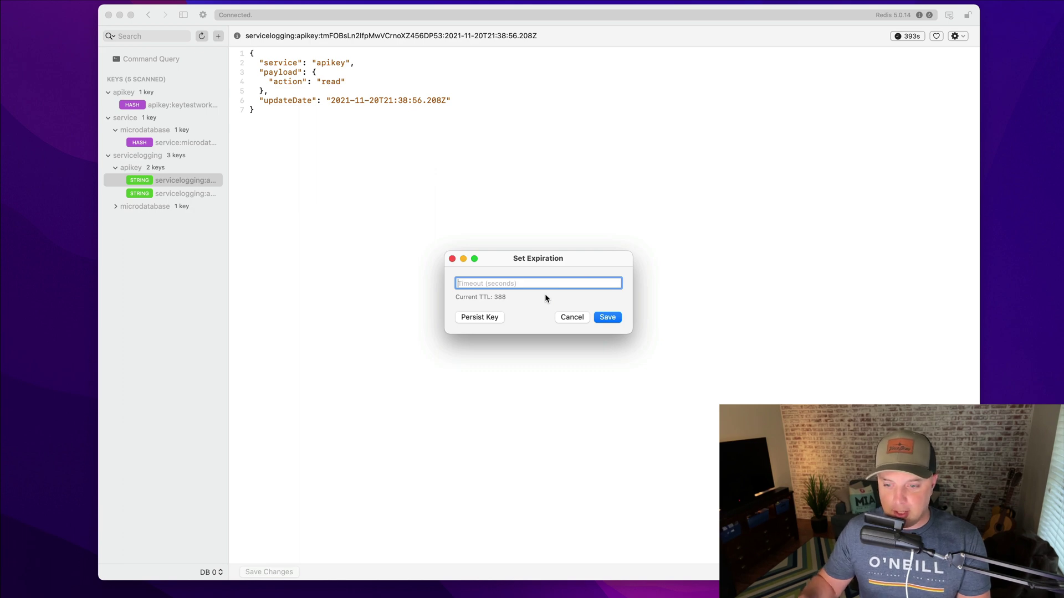
click(571, 317)
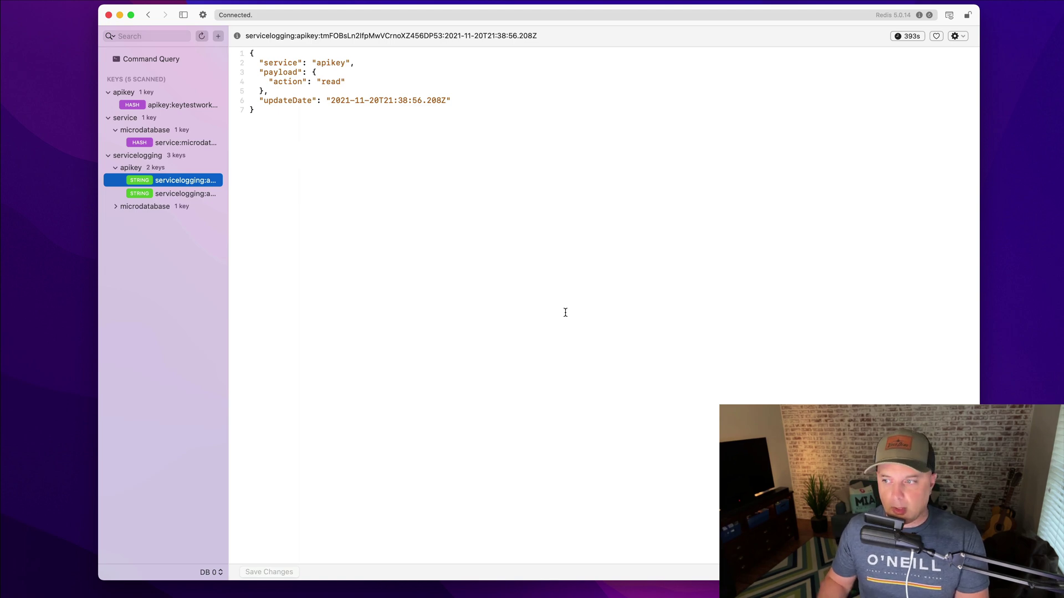
Write the command query SCAN 0 MATCH *apikey*.
click(153, 59)
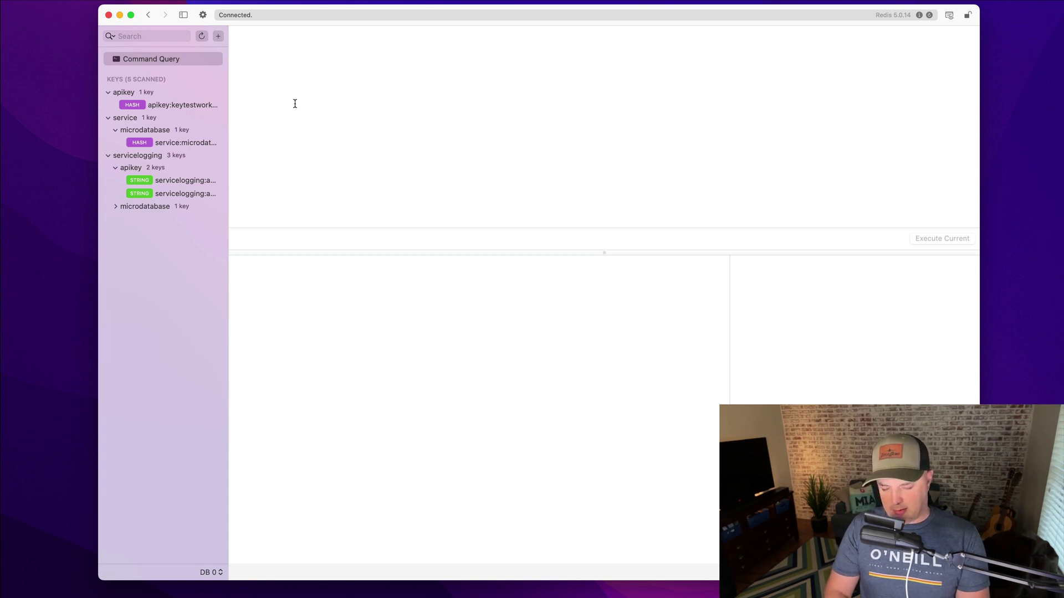
text(SCAN)
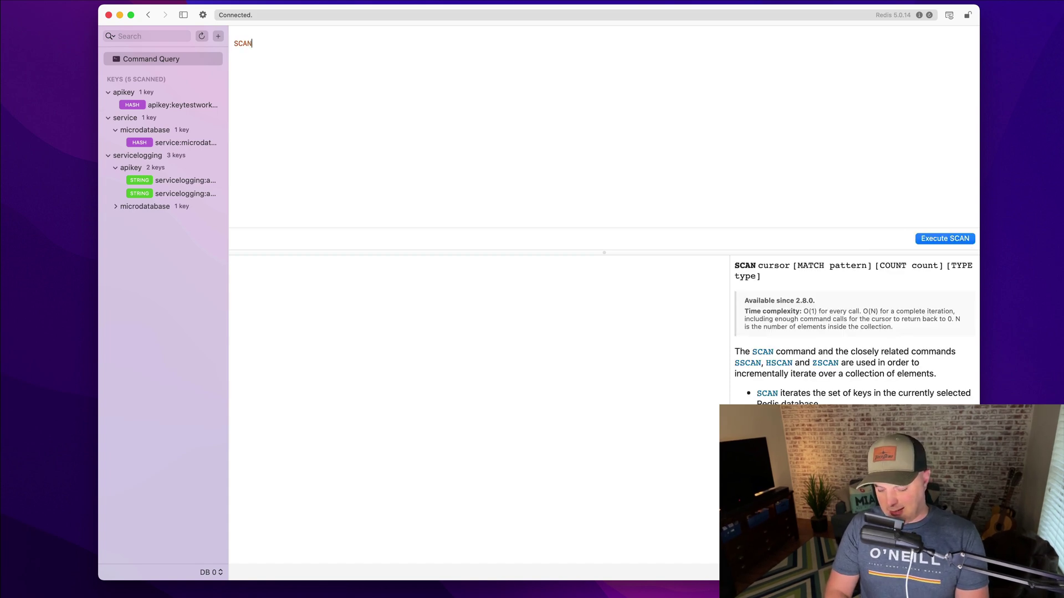
text( 0 MAT)
key(BackSpace)
key(BackSpace)
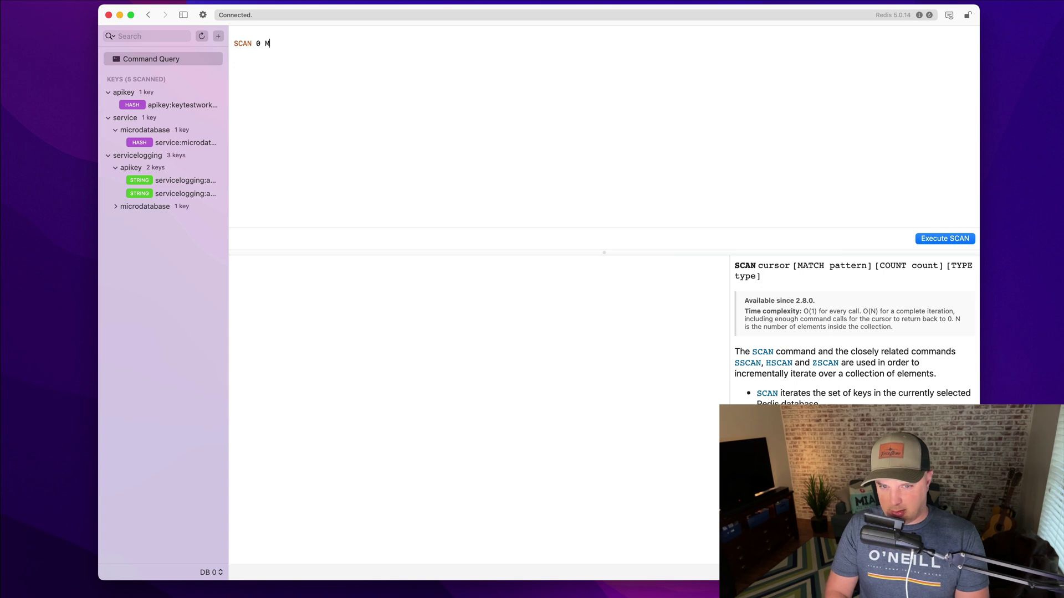
text(ATCH **)
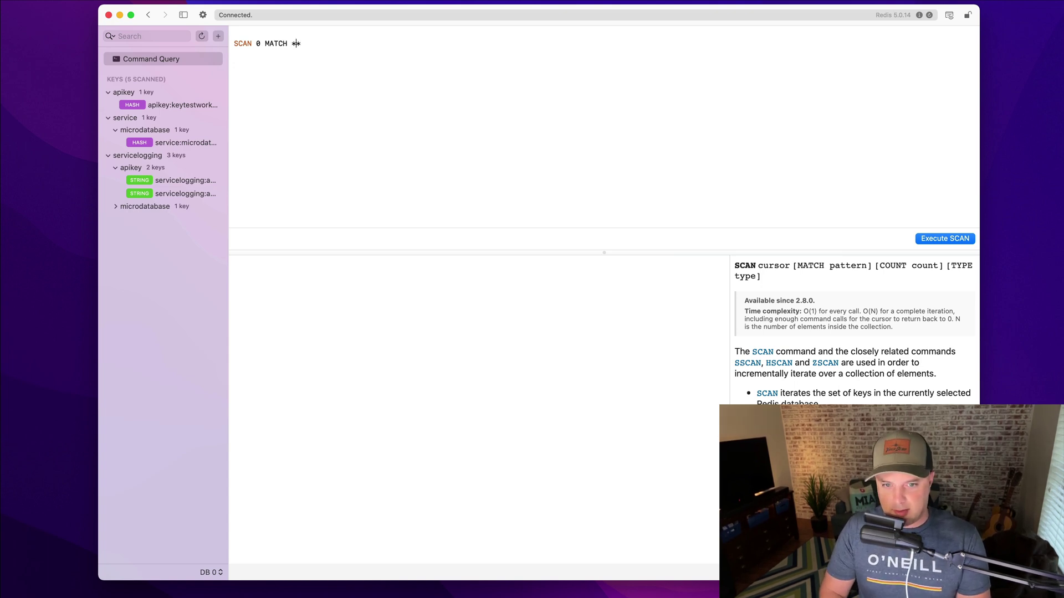
text(apikey)
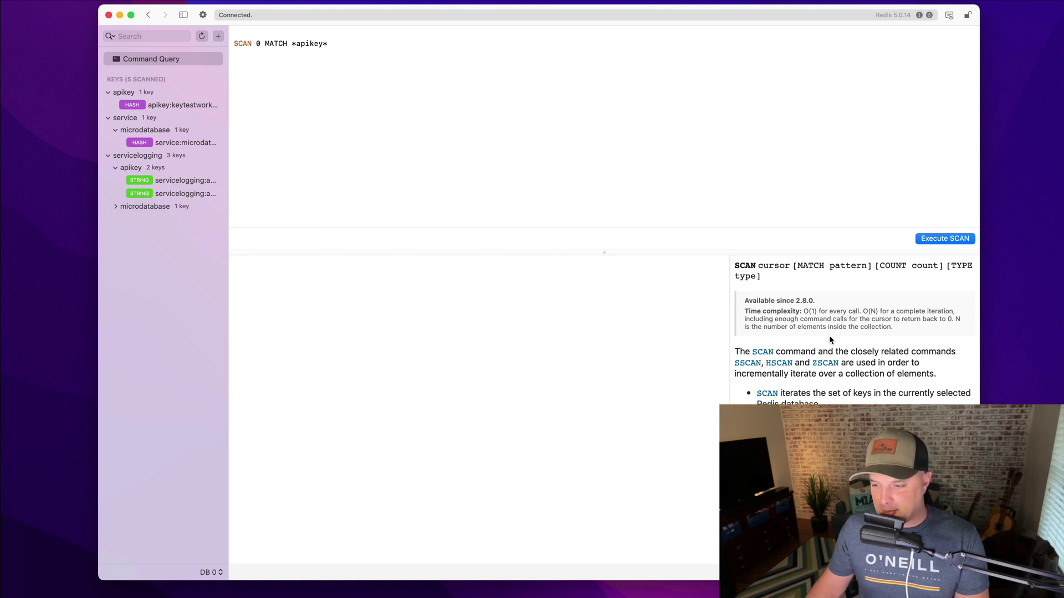
Look through the SCAN command reference and execute the scan query.
scroll(829, 334, down, 6)
scroll(829, 334, down, 5)
scroll(762, 293, up, 15)
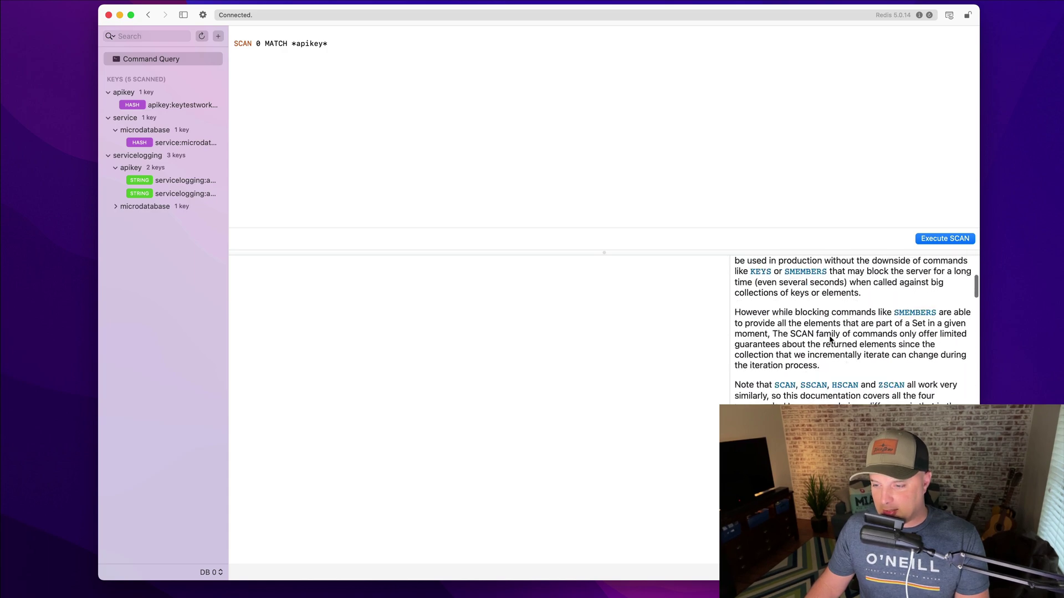
scroll(807, 344, down, 14)
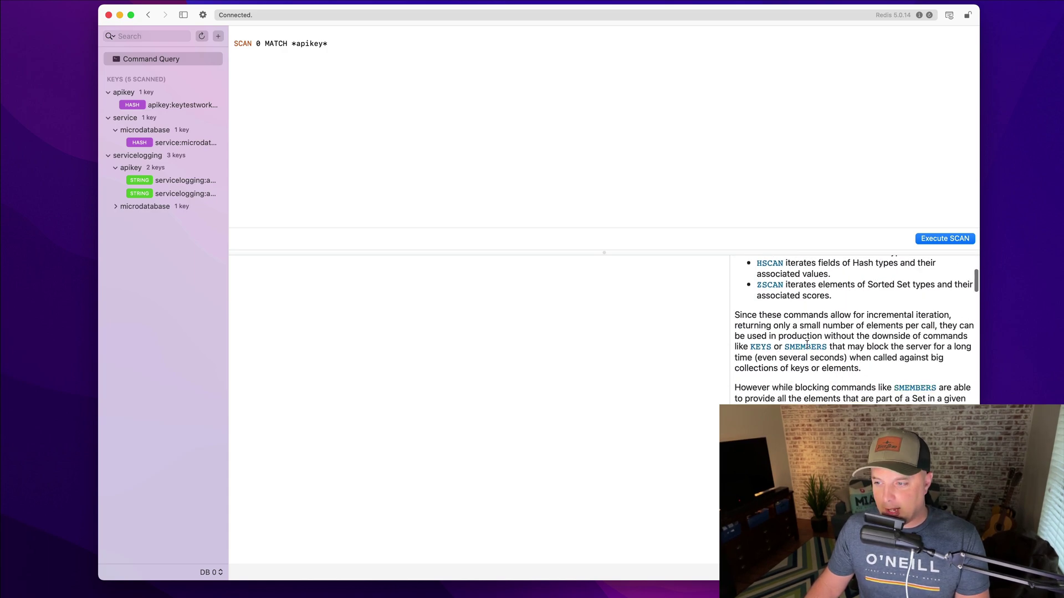
scroll(806, 344, up, 18)
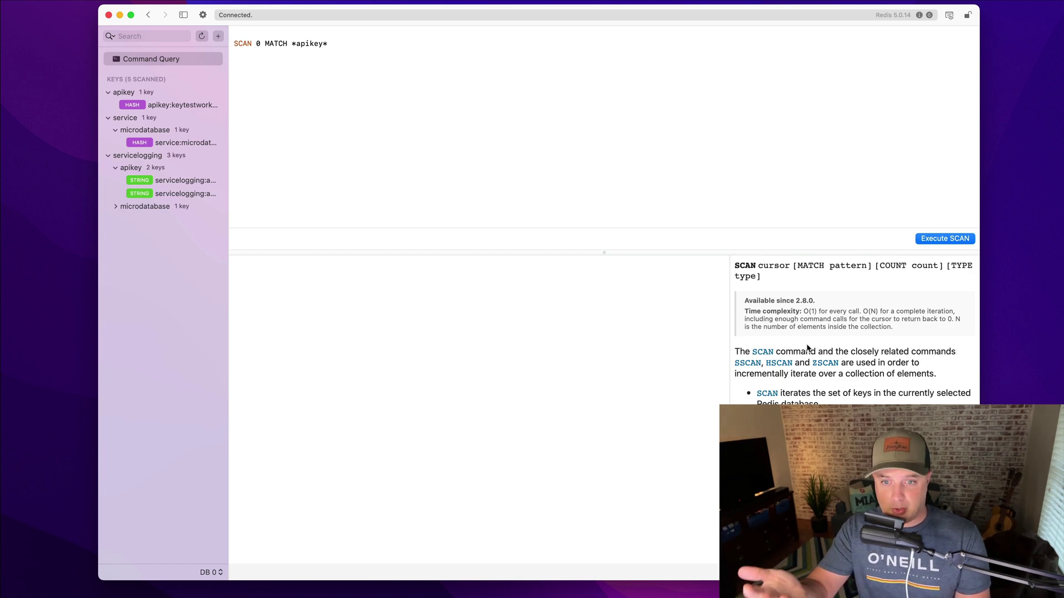
click(922, 242)
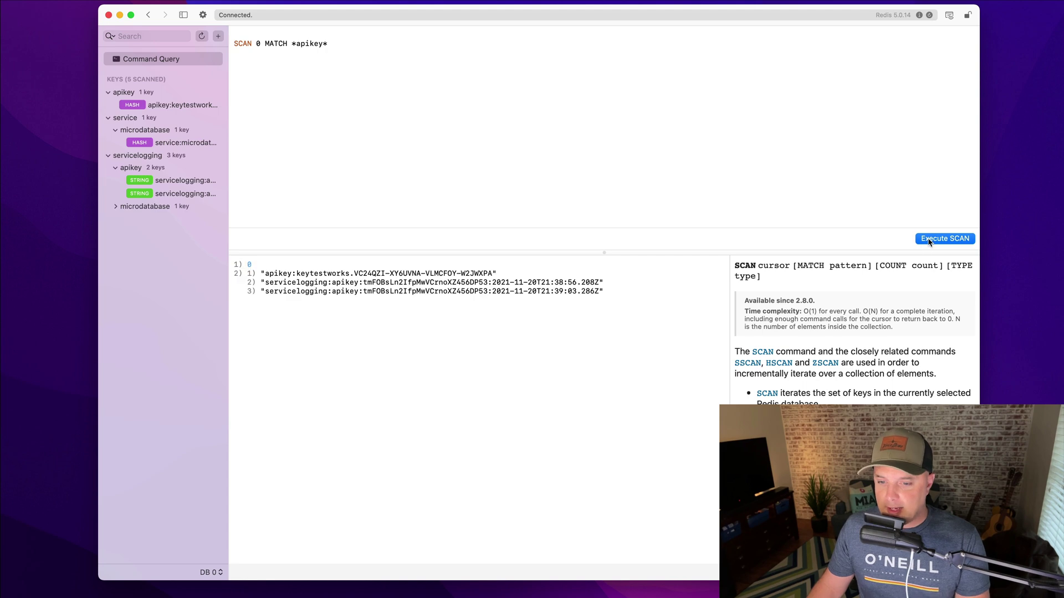
key(super+a)
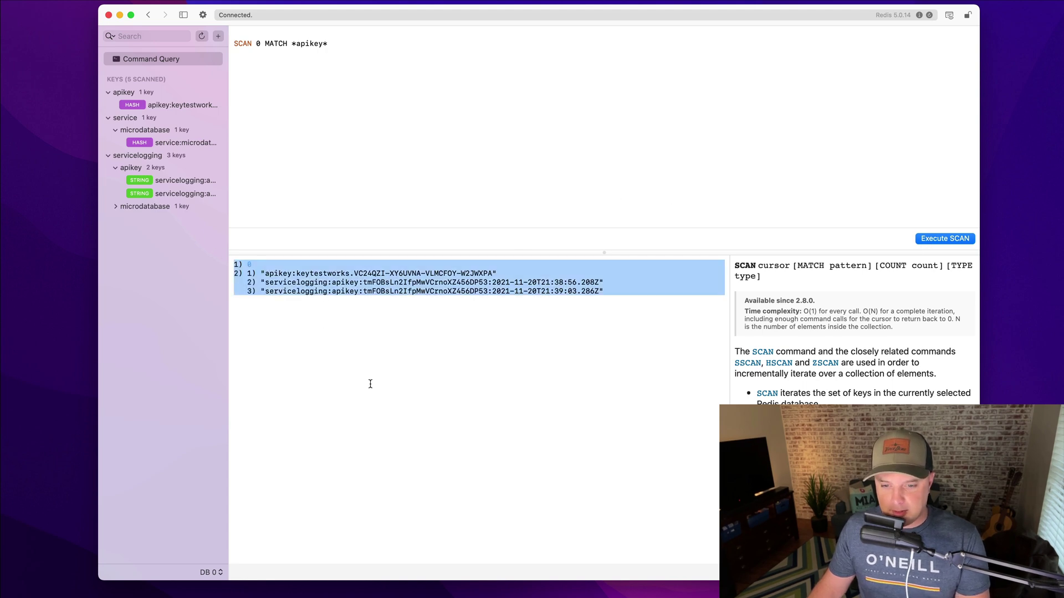
click(370, 384)
click(289, 73)
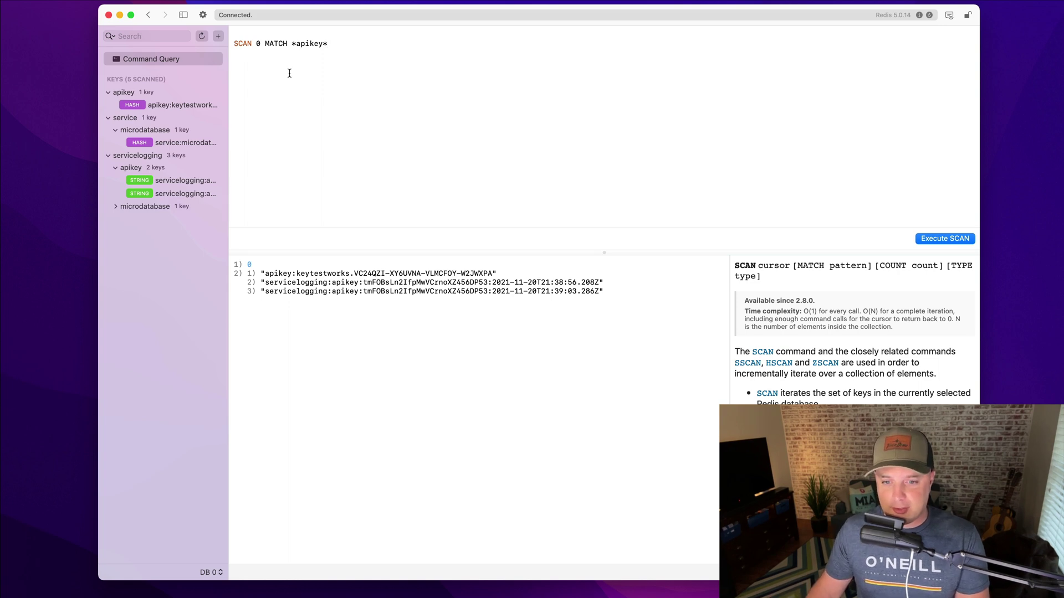
Reopen the hash key in the apikey group and refresh the key list.
click(180, 107)
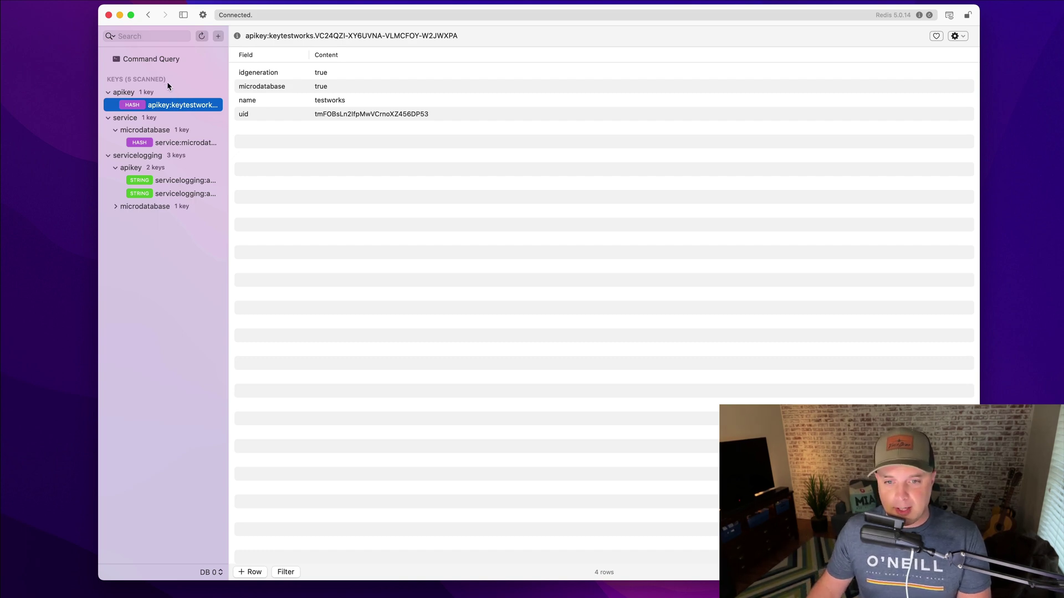
click(201, 36)
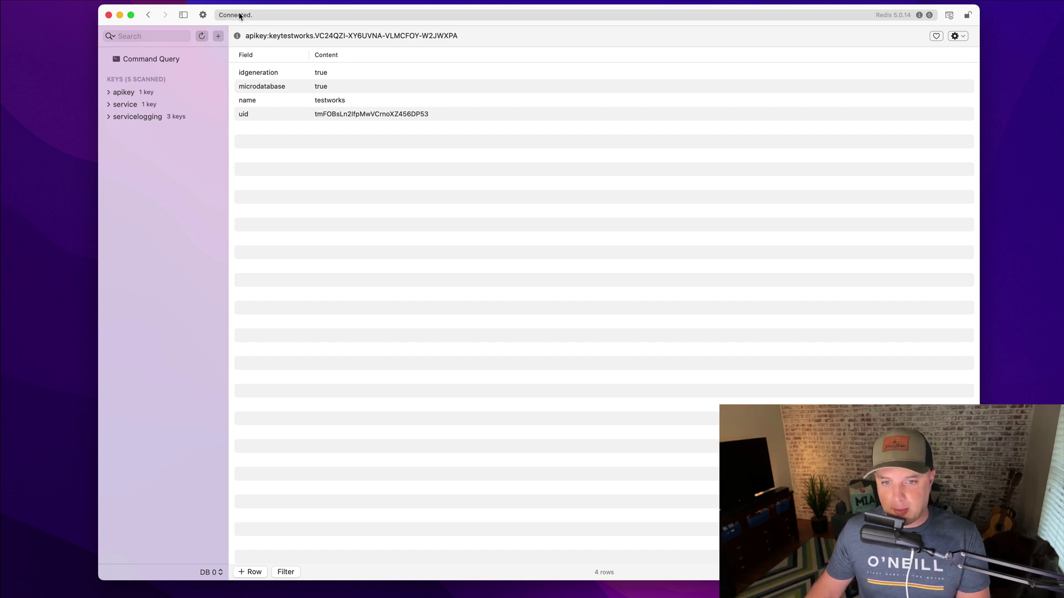
Review the connection's command history and the available protection levels.
click(929, 15)
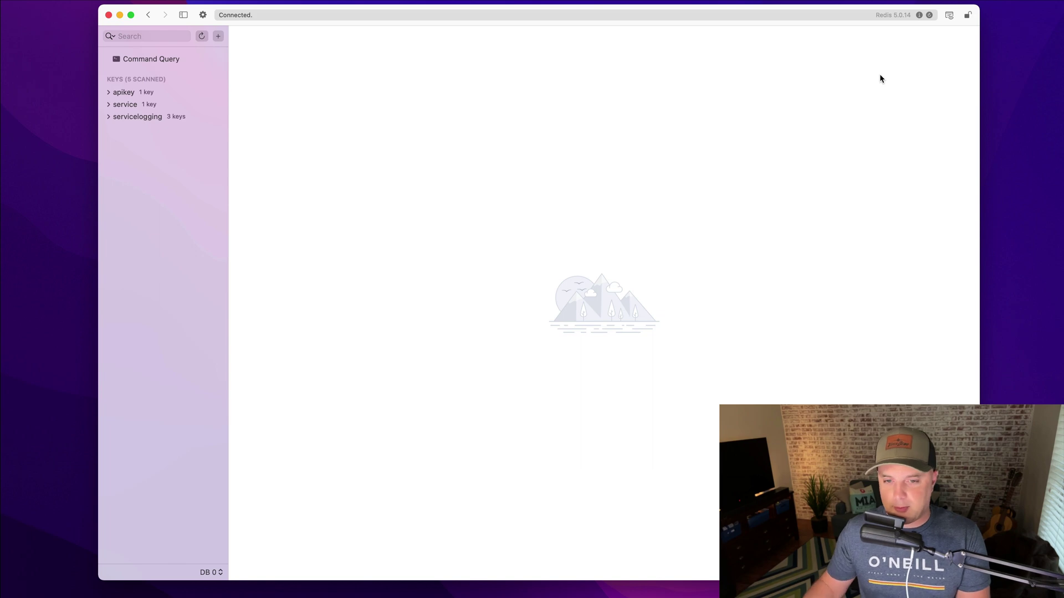
click(949, 15)
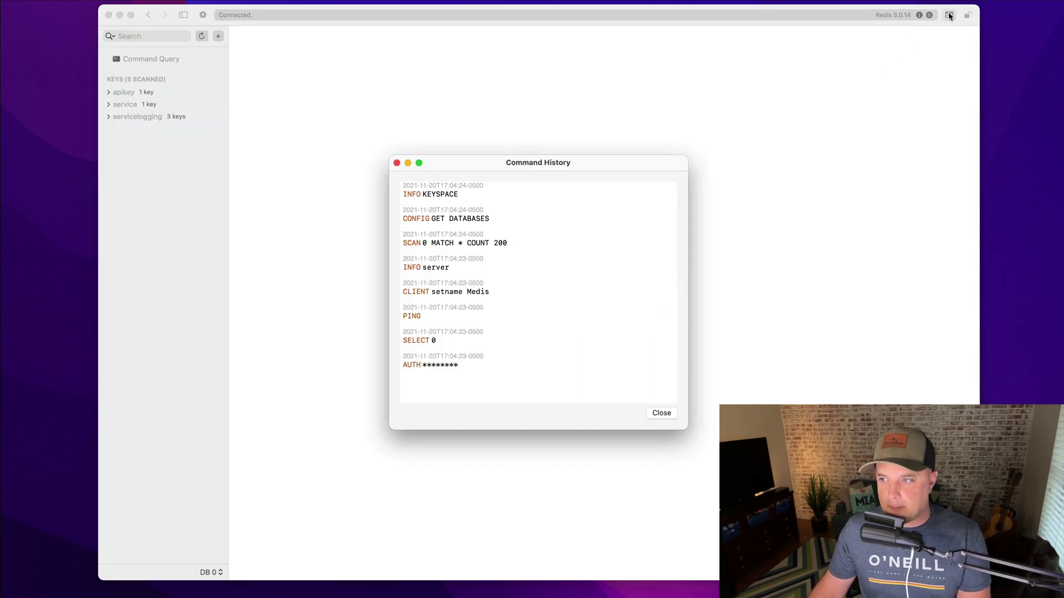
click(397, 164)
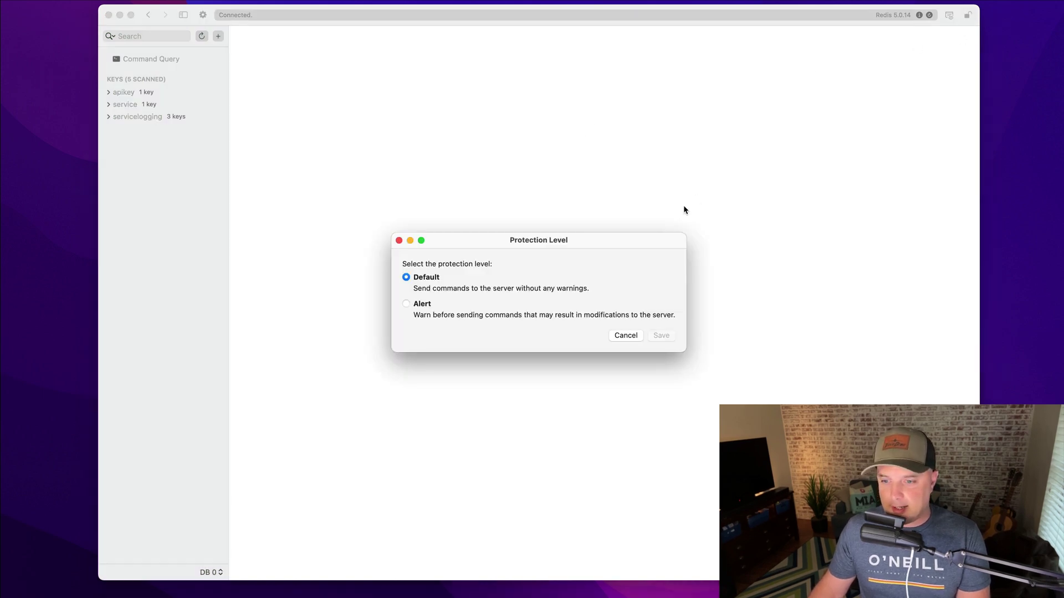
click(399, 241)
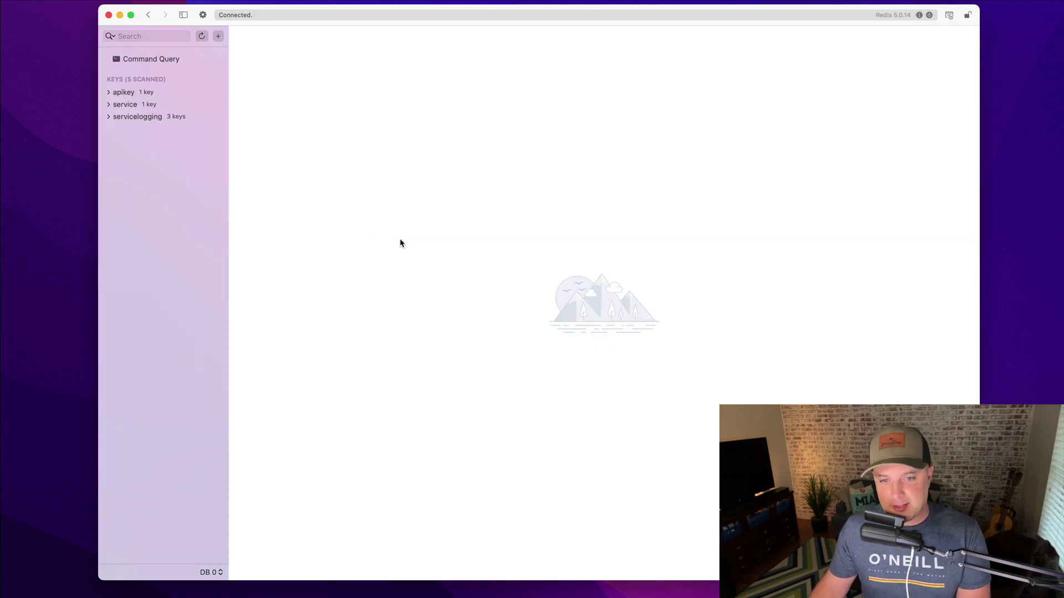
Review the General and Editor preferences, including theme, rows per page, history size, font size and Beautify JSON.
key(super+comma)
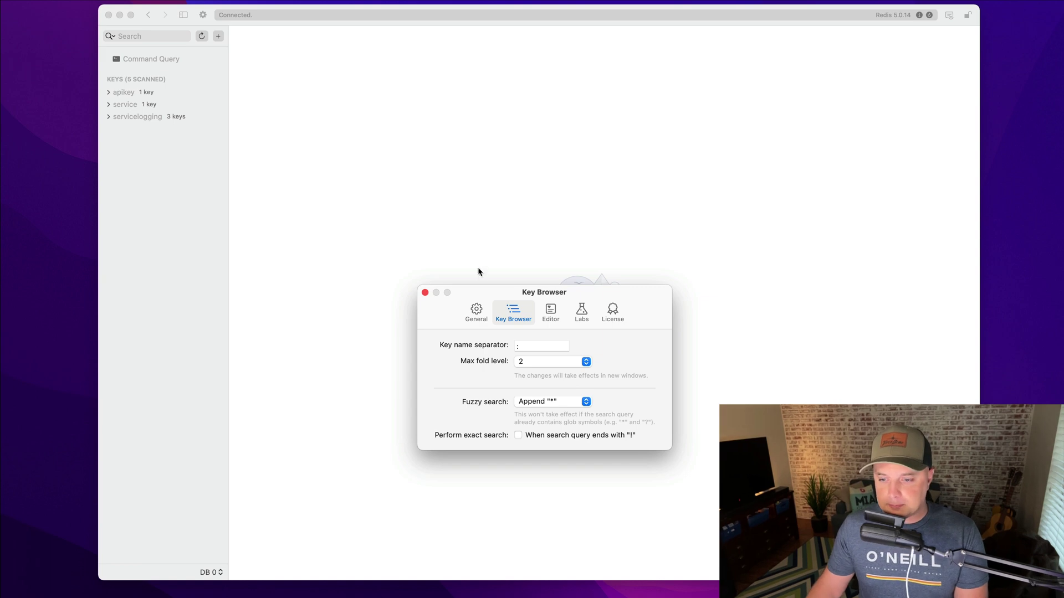
drag(484, 291, 464, 72)
click(463, 95)
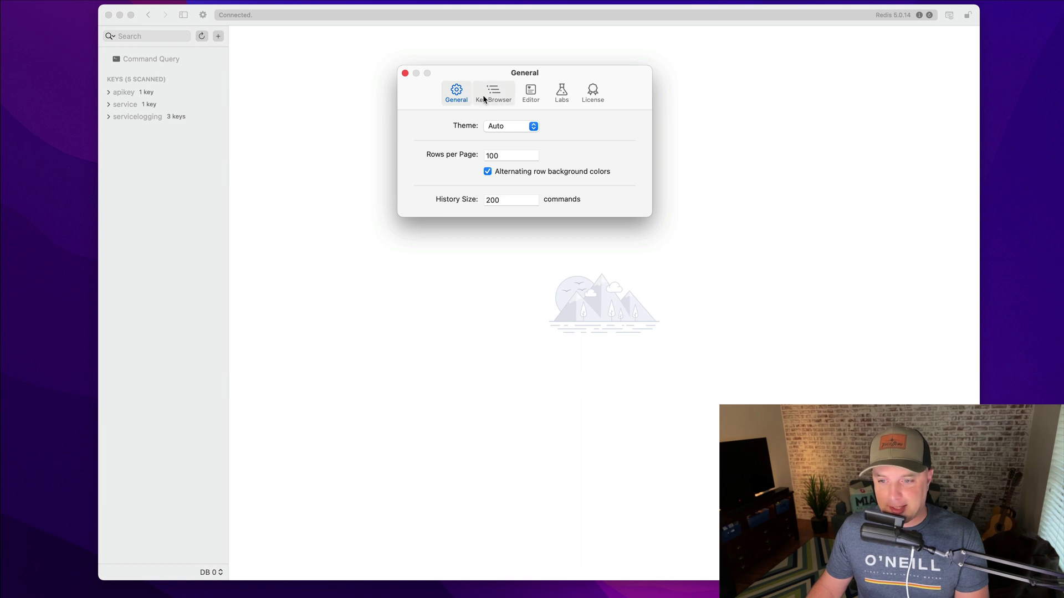
click(518, 100)
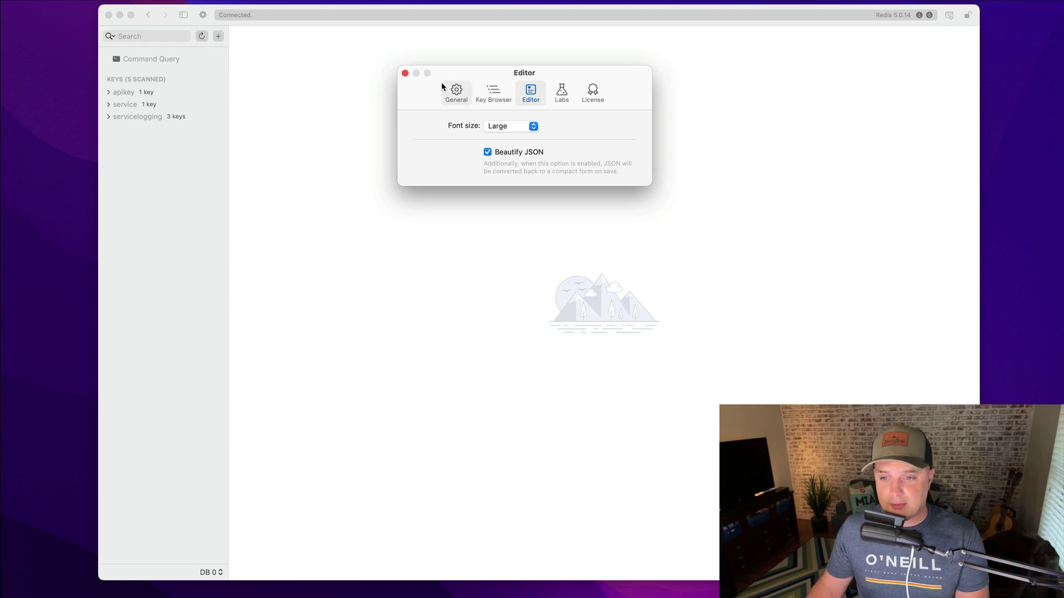
click(405, 73)
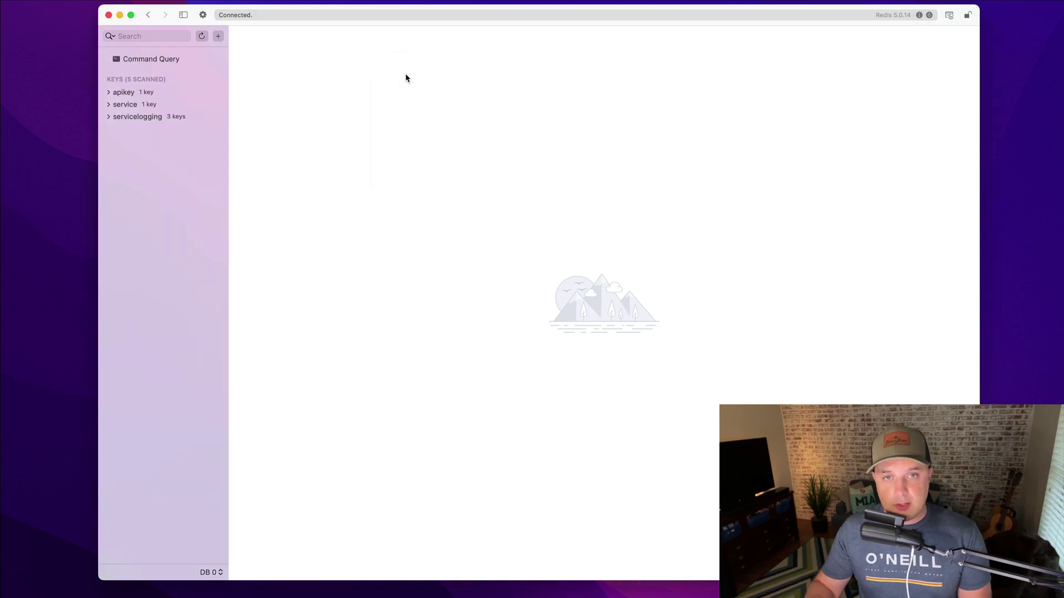